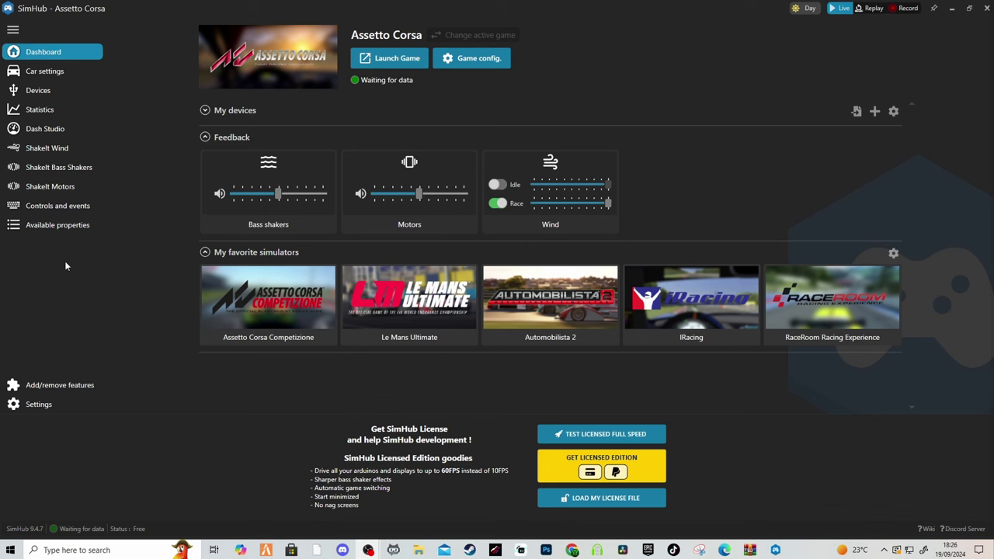
Step: Open ShakeIt Motors and scroll the Effects Profile list down to the TC ACTIVE effect
left_click(50, 187)
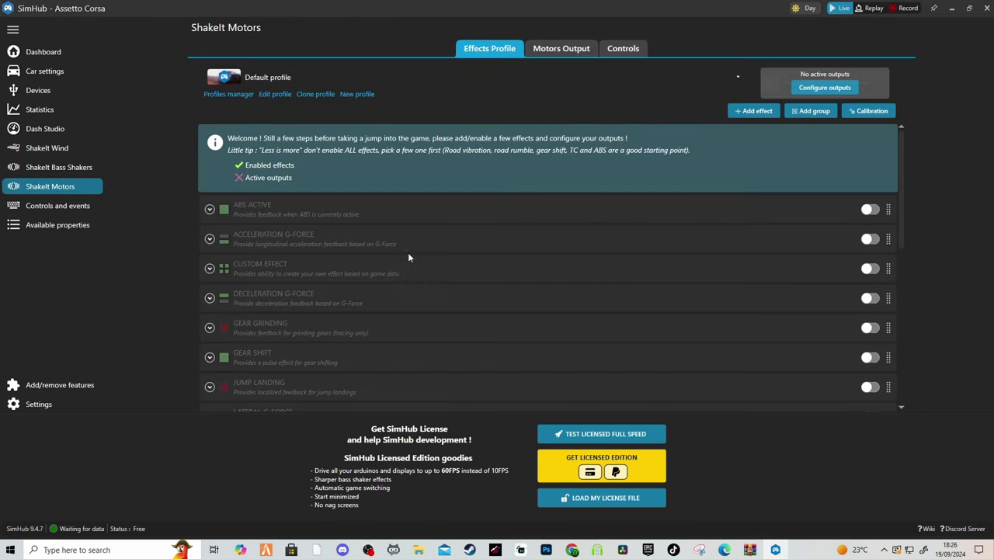
scroll(460, 302, "down", 1)
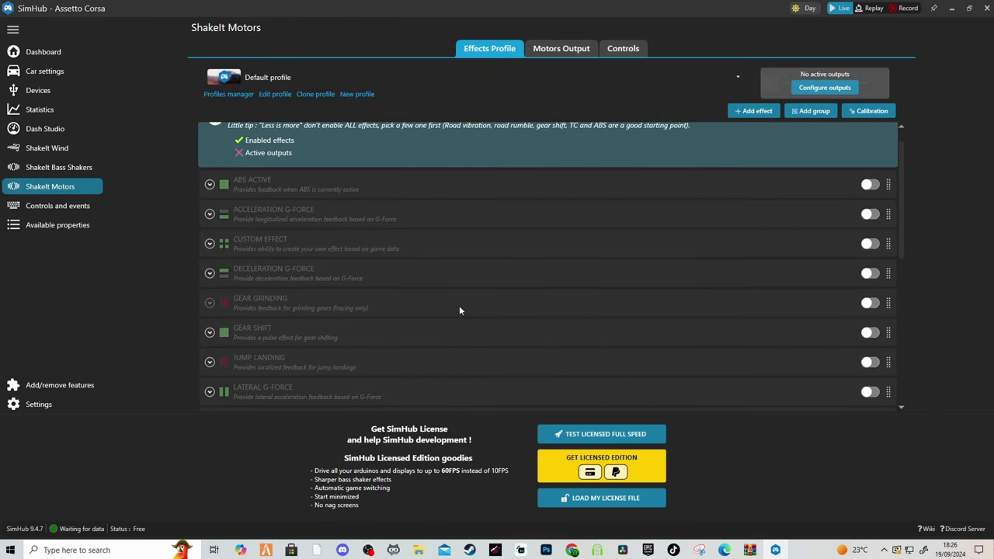
scroll(459, 311, "down", 2)
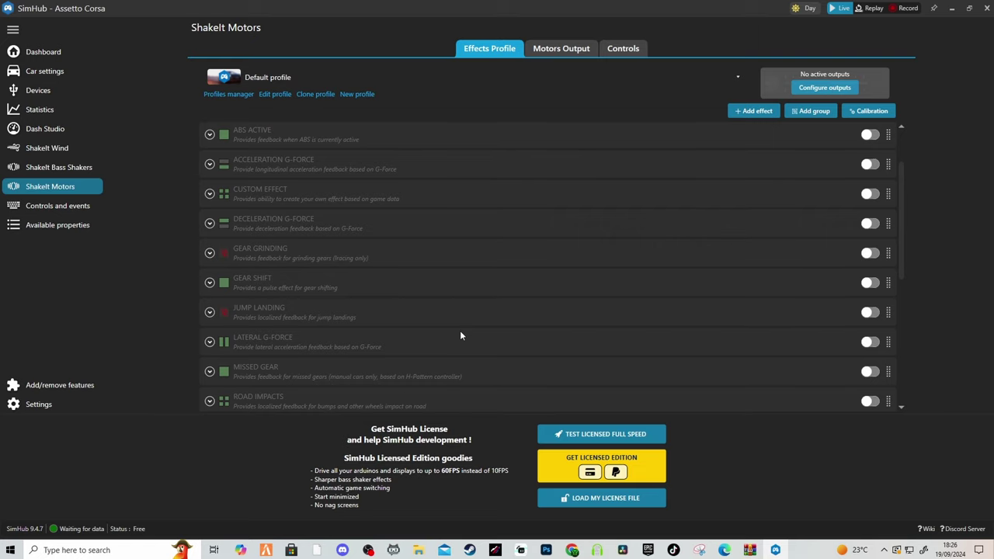
scroll(411, 291, "down", 3)
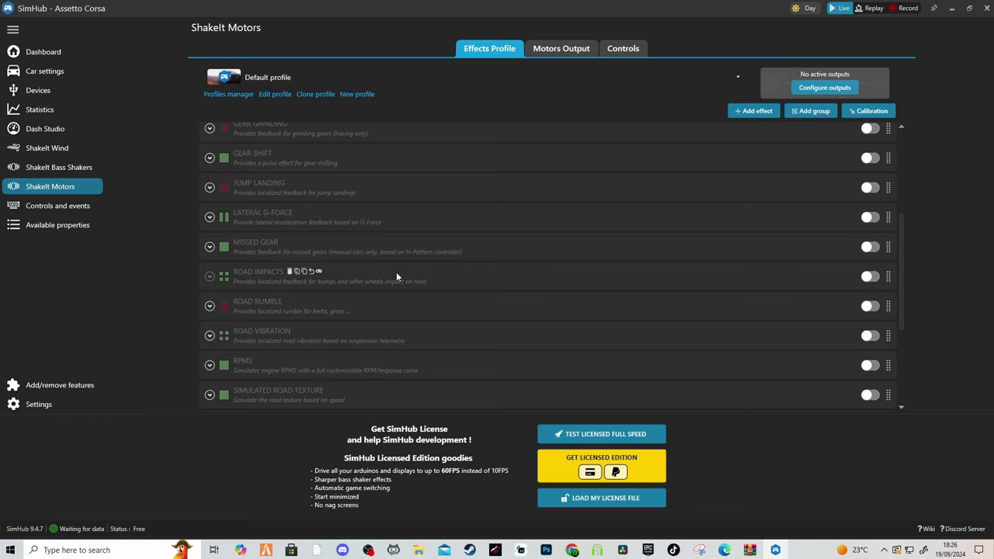
scroll(396, 277, "down", 5)
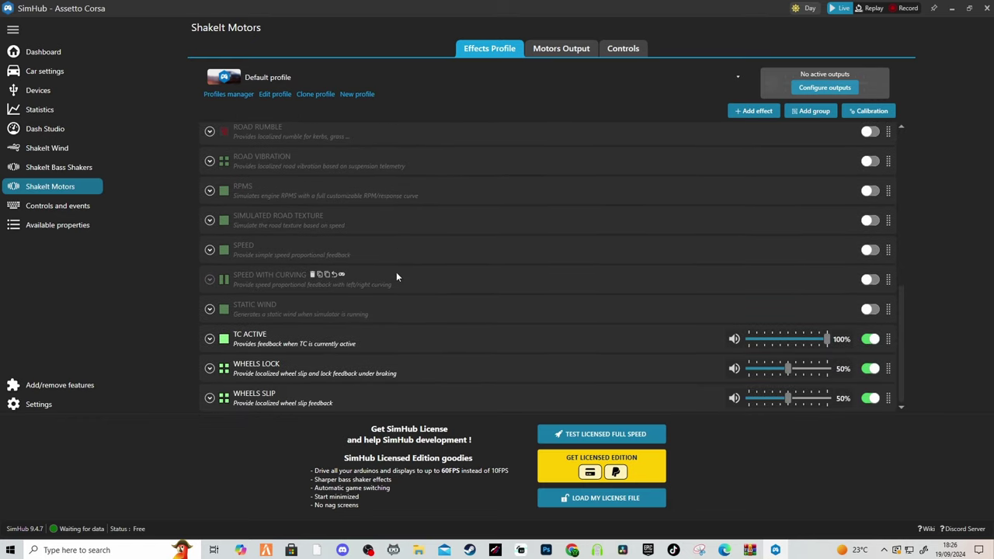
Step: Look briefly at the TC ACTIVE settings, then expand the WHEELS LOCK effect instead
left_click(209, 338)
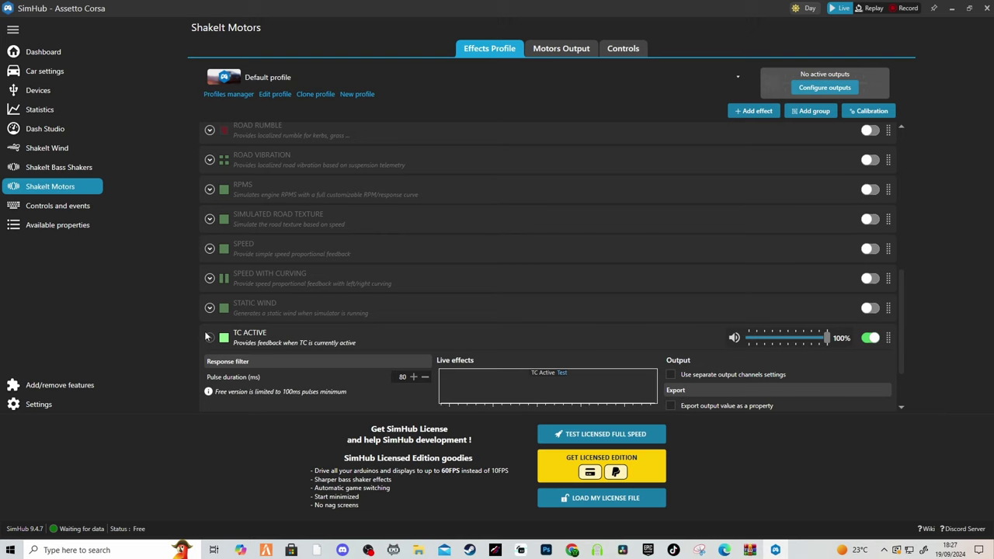
left_click(210, 338)
left_click(210, 367)
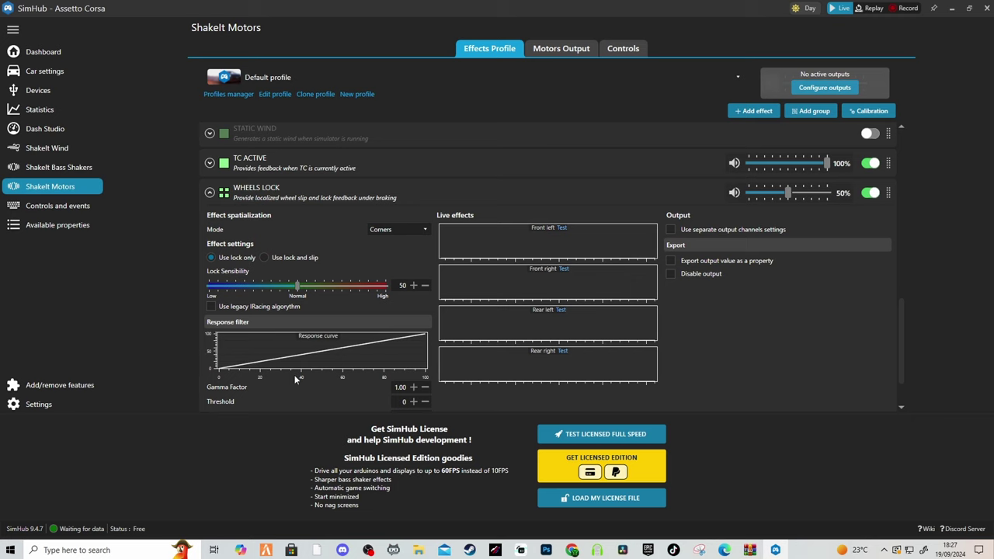
scroll(302, 342, "down", 1)
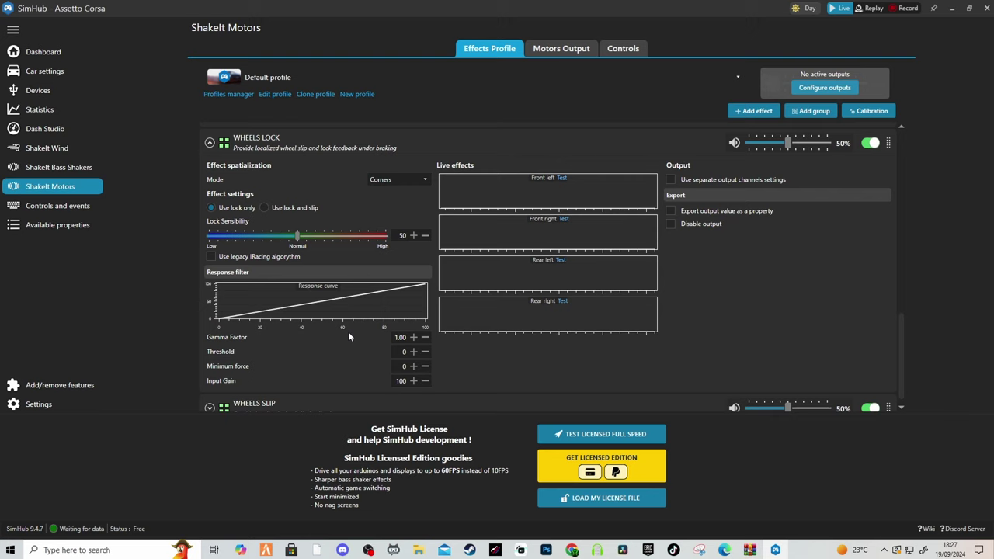
Step: Lower the Wheels Lock Gamma Factor step by step down to 0.30
left_click(425, 337)
left_click(425, 337)
left_click(425, 337)
left_click(425, 337)
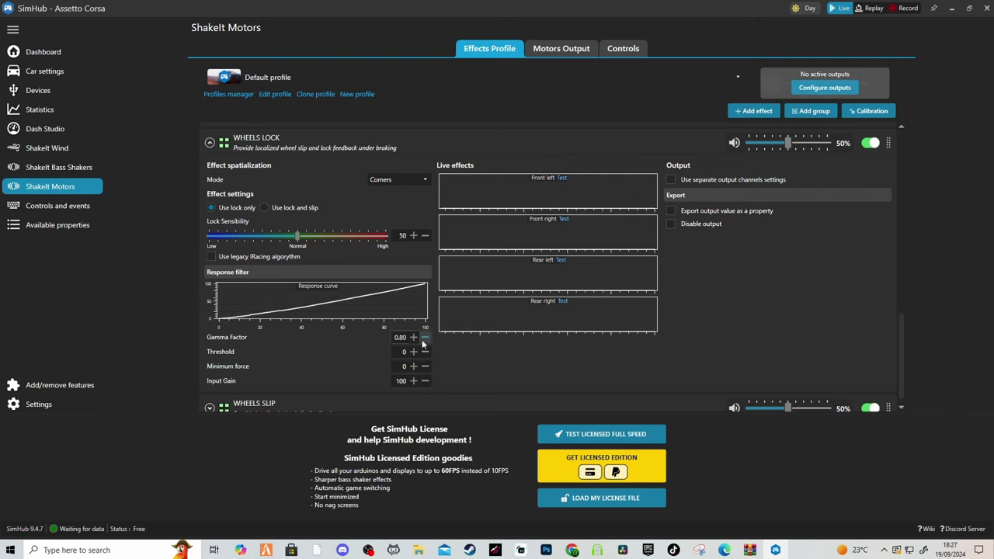
left_click(425, 337)
left_click(425, 337)
left_click(425, 337)
left_click(425, 337)
left_click(425, 338)
left_click(424, 337)
left_click(425, 337)
left_click(425, 337)
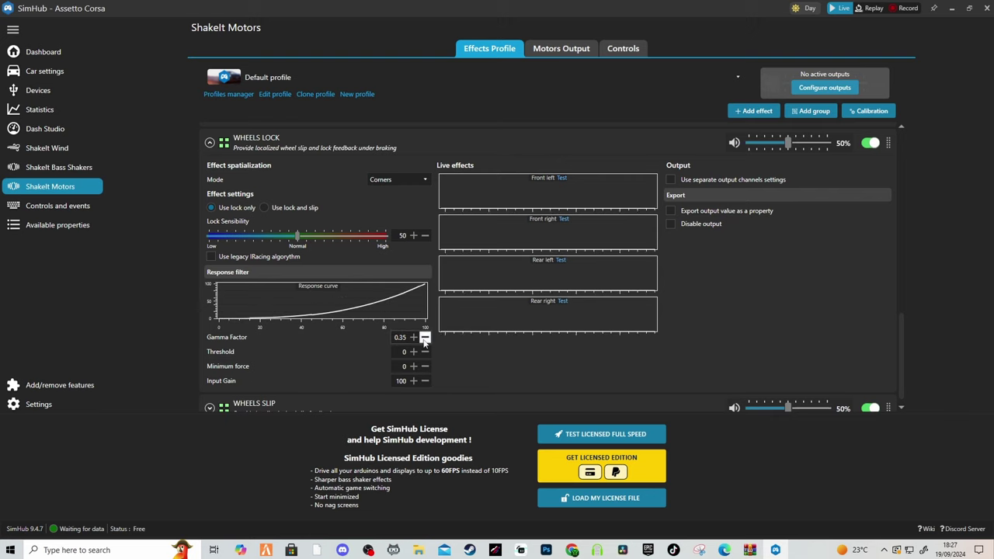
left_click(425, 337)
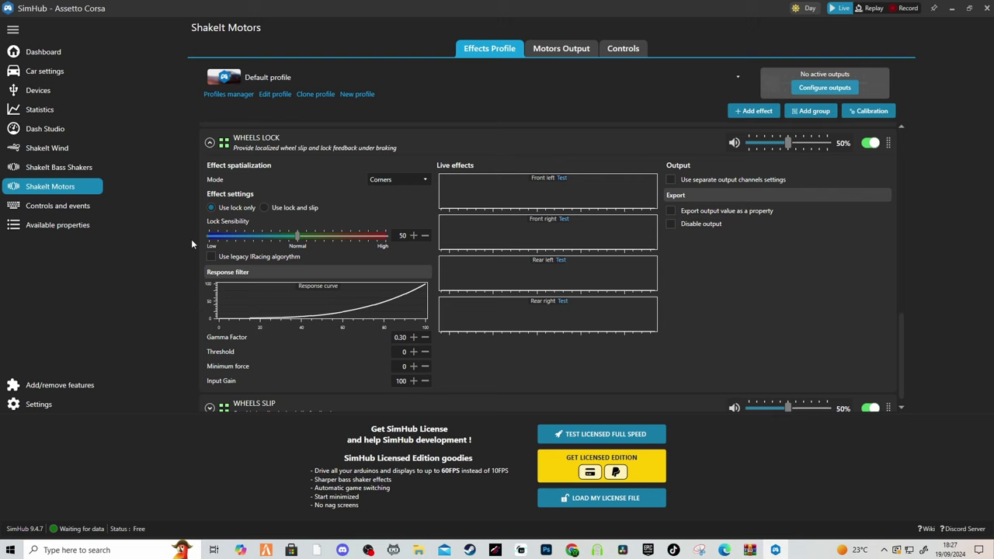
Step: Raise the Wheels Lock Gamma Factor back up to 1.00
left_click(413, 337)
left_click(413, 337)
left_click(413, 337)
left_click(413, 338)
left_click(414, 337)
left_click(413, 338)
left_click(413, 337)
left_click(414, 337)
left_click(413, 337)
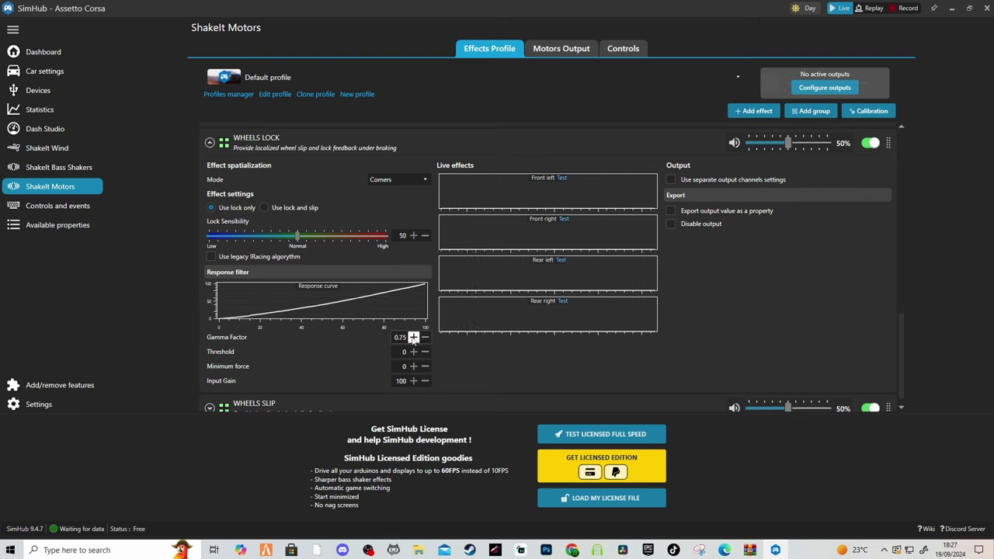
left_click(413, 337)
left_click(413, 337)
left_click(414, 338)
left_click(413, 338)
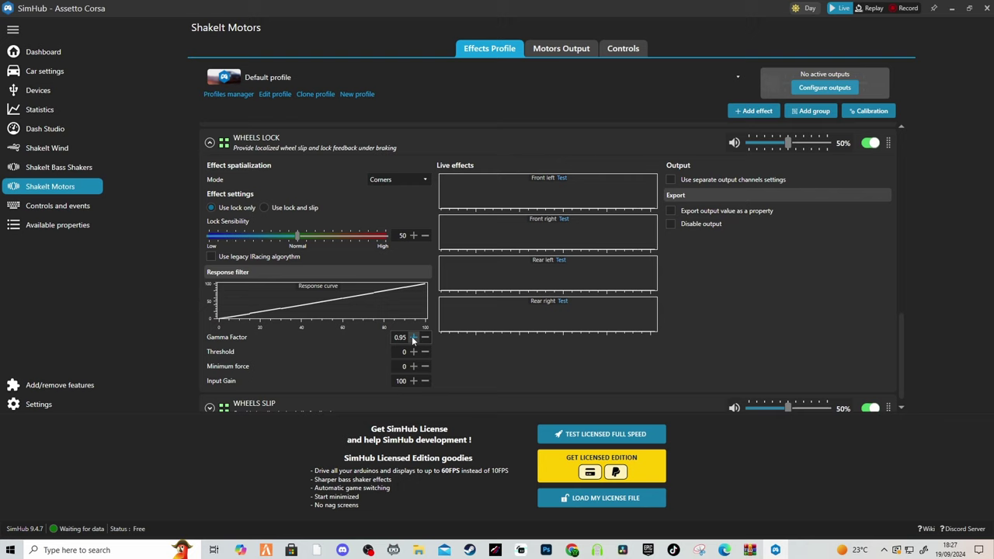
left_click(414, 337)
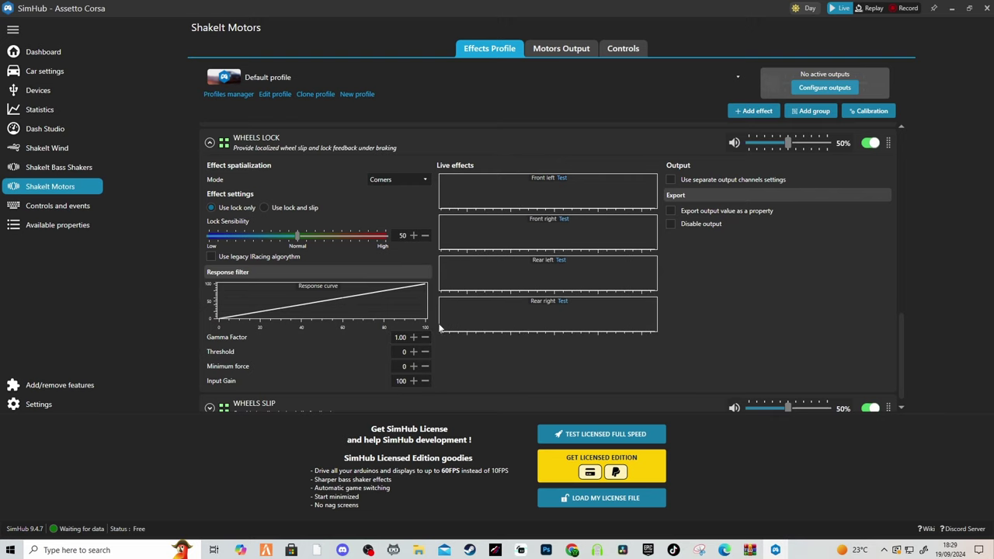
Step: Collapse Wheels Lock and enable the ABS ACTIVE effect at 100%
left_click(209, 143)
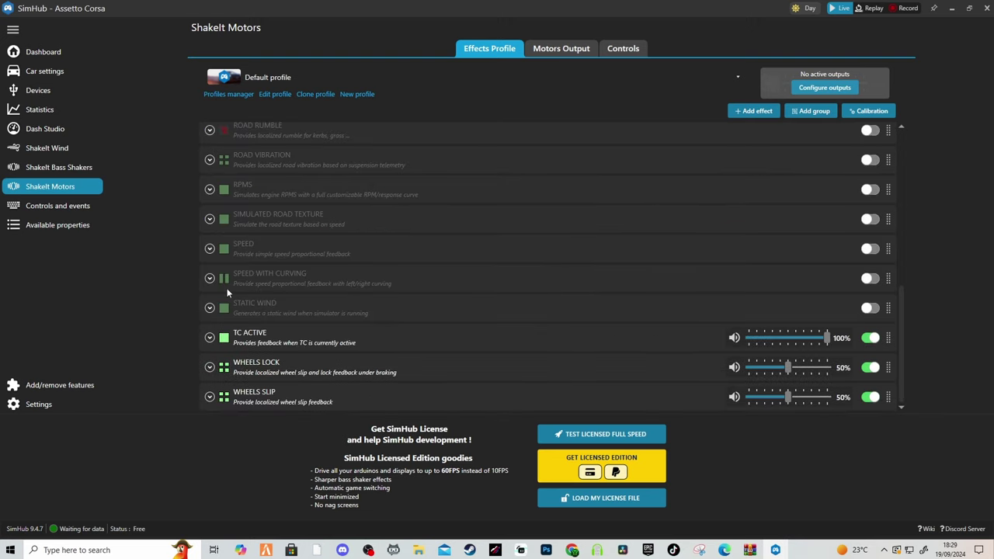
scroll(231, 287, "up", 8)
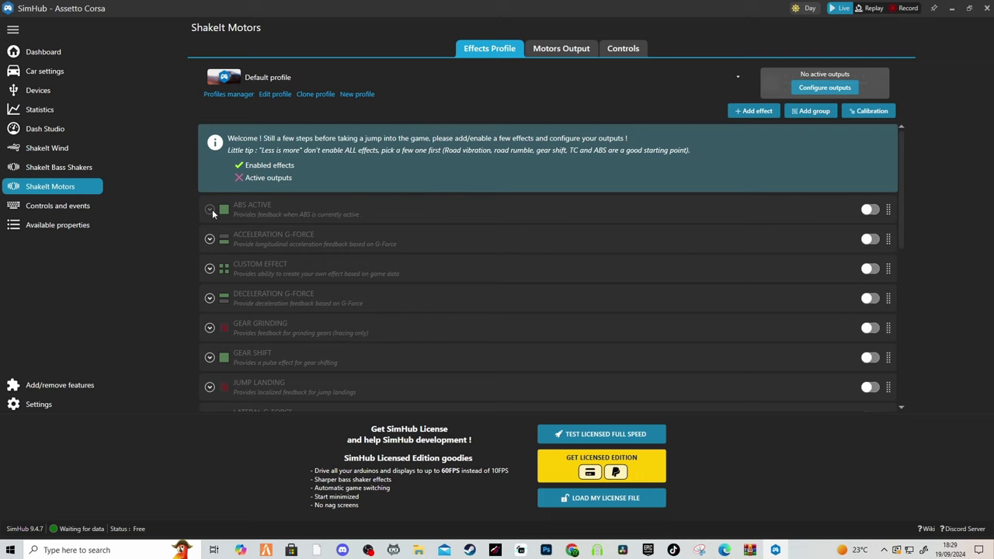
left_click(871, 210)
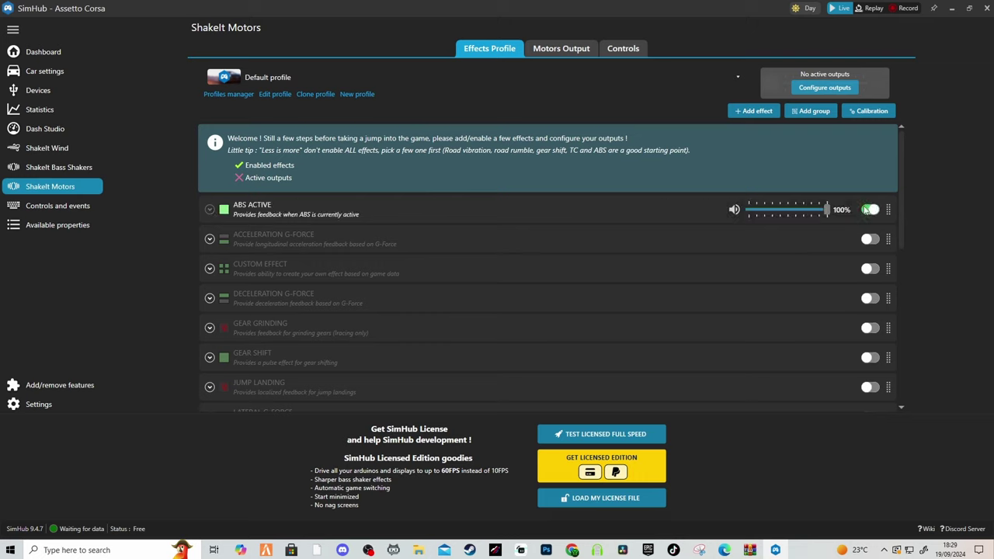
left_click(209, 210)
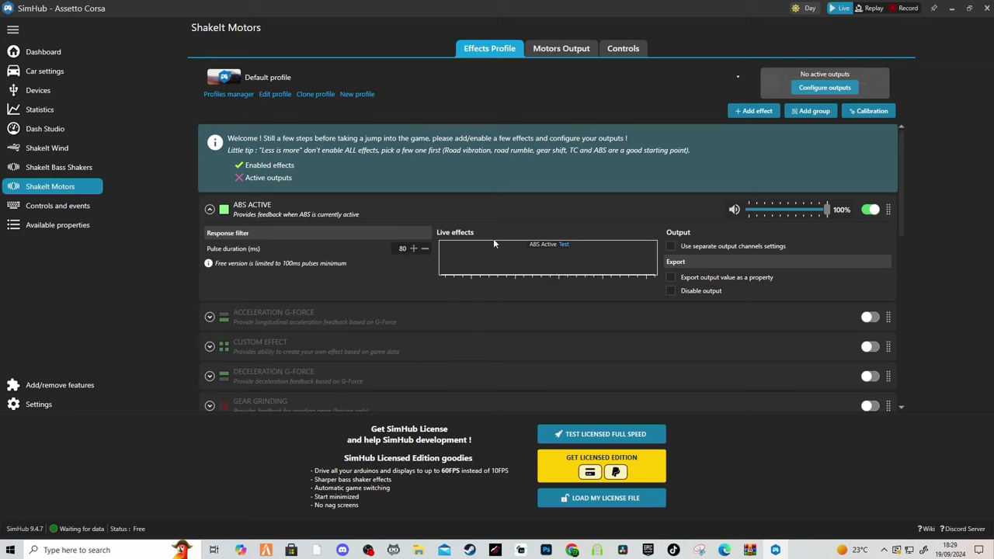
left_click(210, 210)
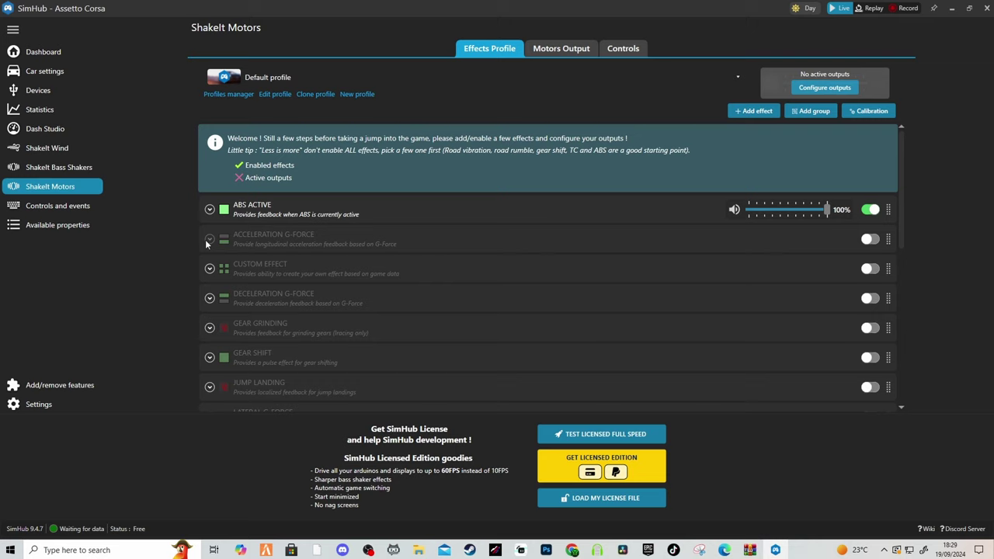
Step: Turn on Acceleration G-Force with effect high force 85 and low force 5
left_click(208, 241)
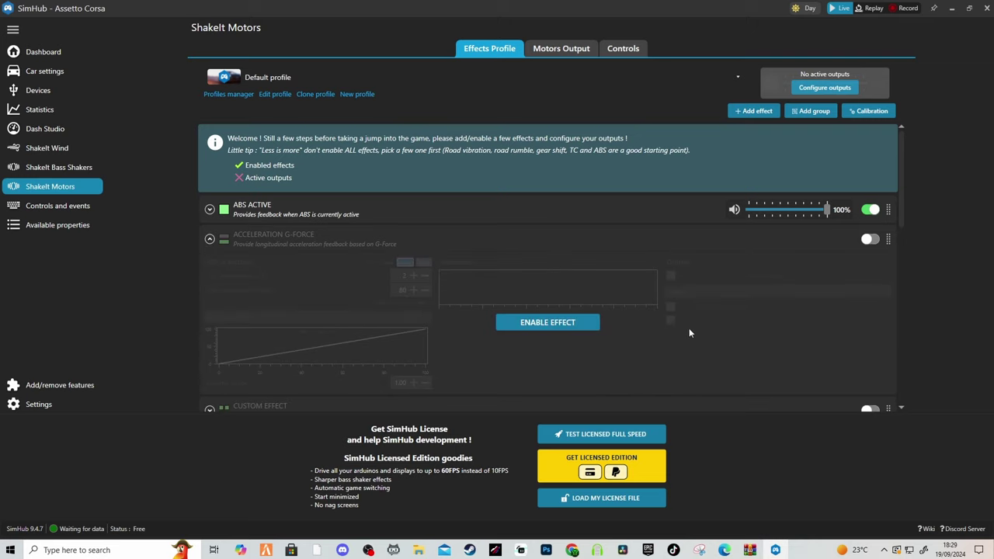
left_click(548, 322)
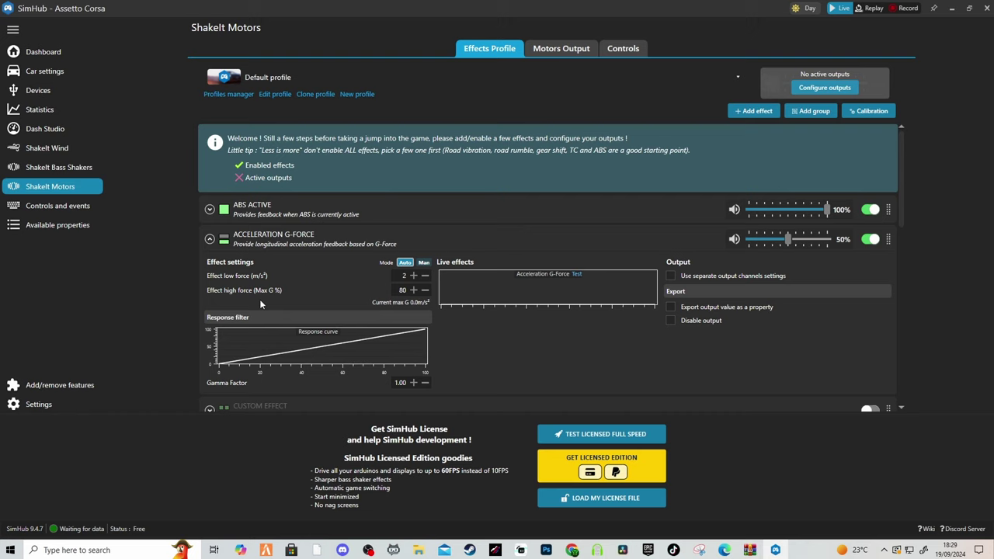
left_click(413, 290)
left_click(414, 290)
left_click(414, 290)
left_click(414, 276)
left_click(414, 276)
left_click(414, 275)
left_click(414, 275)
left_click(425, 276)
left_click(425, 276)
left_click(425, 275)
left_click(425, 276)
left_click(425, 275)
left_click(425, 275)
left_click(425, 276)
left_click(425, 275)
left_click(425, 290)
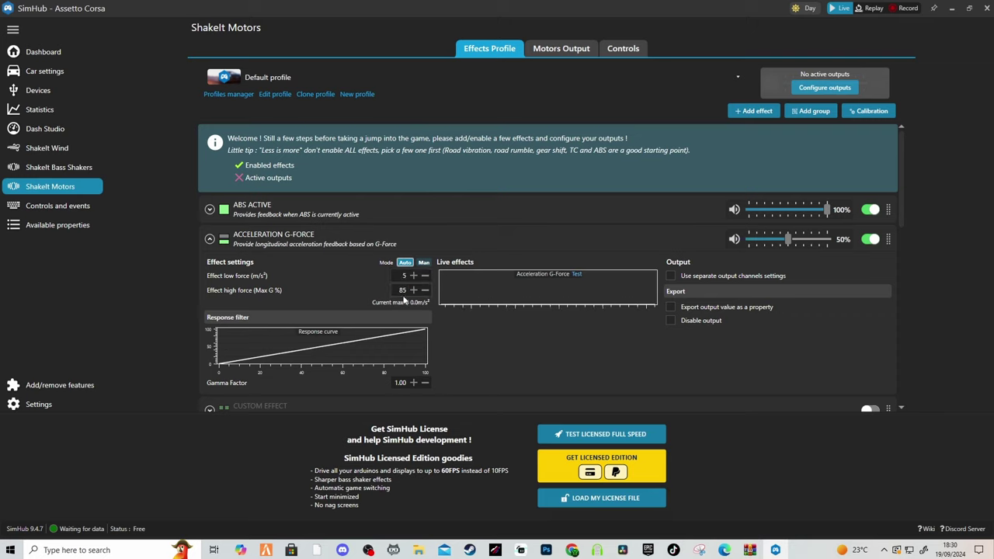
Step: Collapse the Acceleration G-Force settings and scroll to the bottom of the effects list
left_click(210, 239)
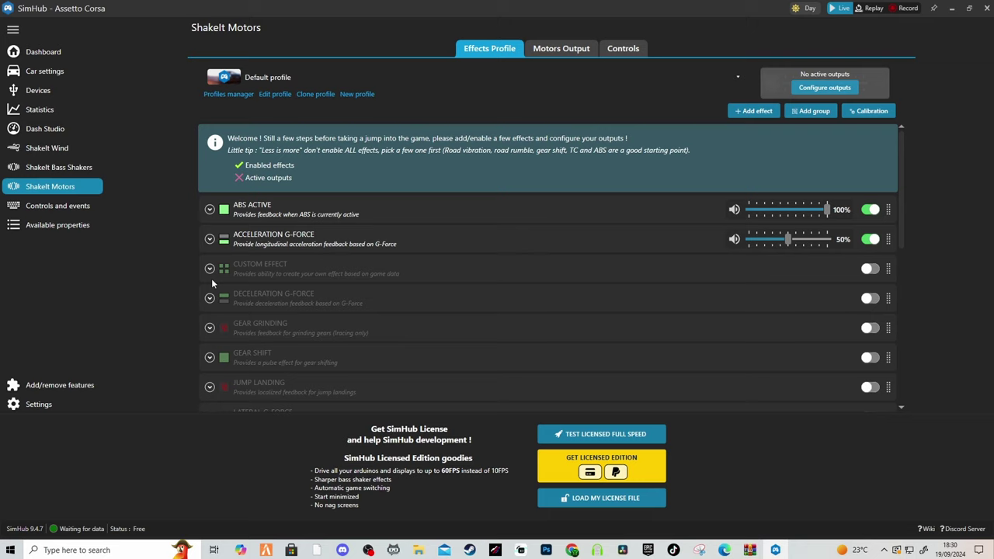
scroll(215, 301, "down", 1)
scroll(216, 302, "down", 1)
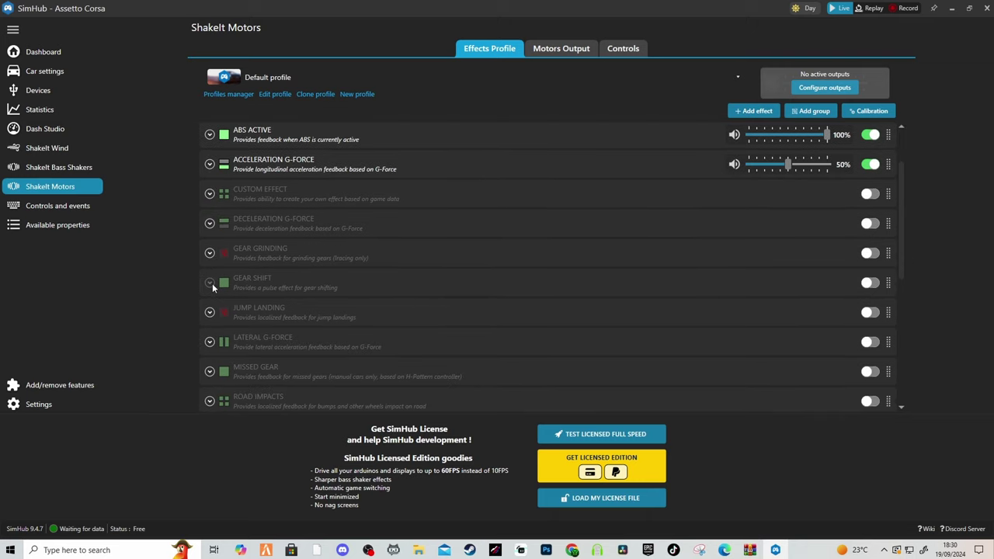
scroll(212, 282, "down", 5)
scroll(212, 284, "down", 5)
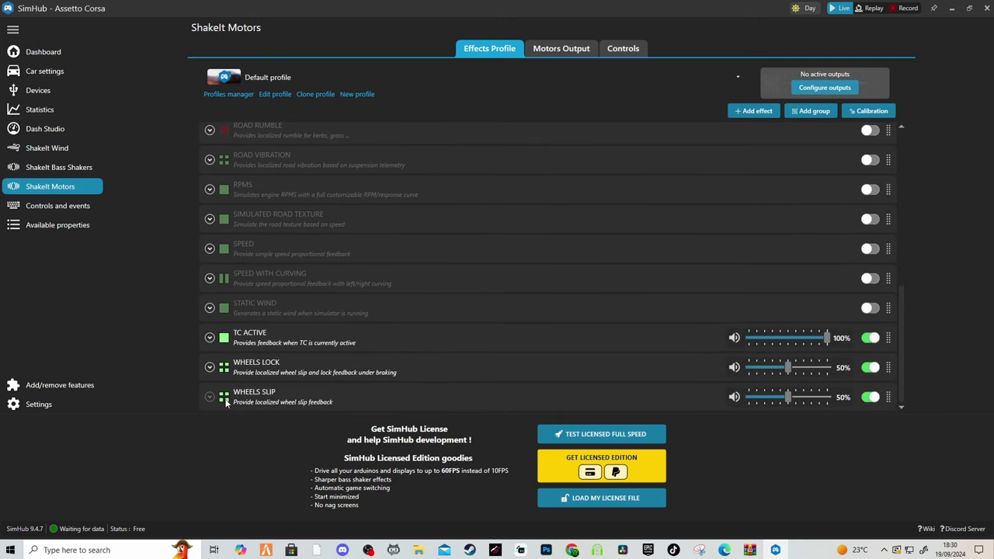
Step: Expand Wheels Slip and lower its Gamma Factor to 0.35 to bend the curve
left_click(210, 397)
scroll(315, 357, "down", 5)
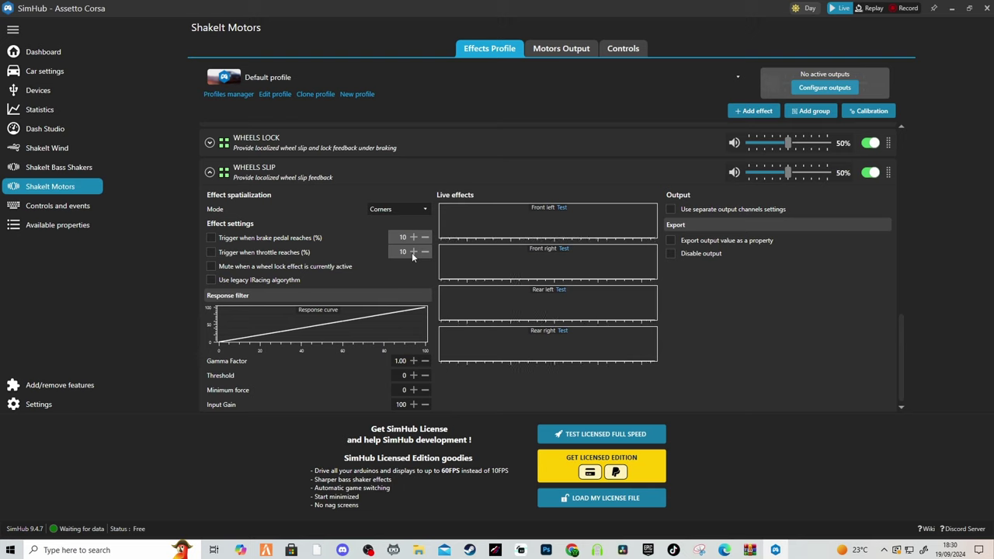
left_click(425, 361)
left_click(425, 361)
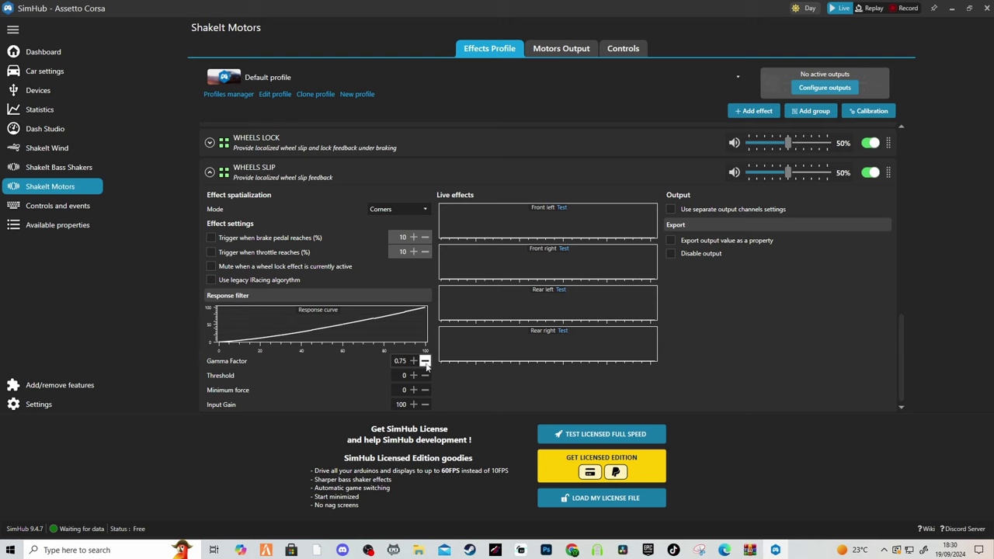
left_click(425, 361)
left_click(425, 361)
left_click(425, 361)
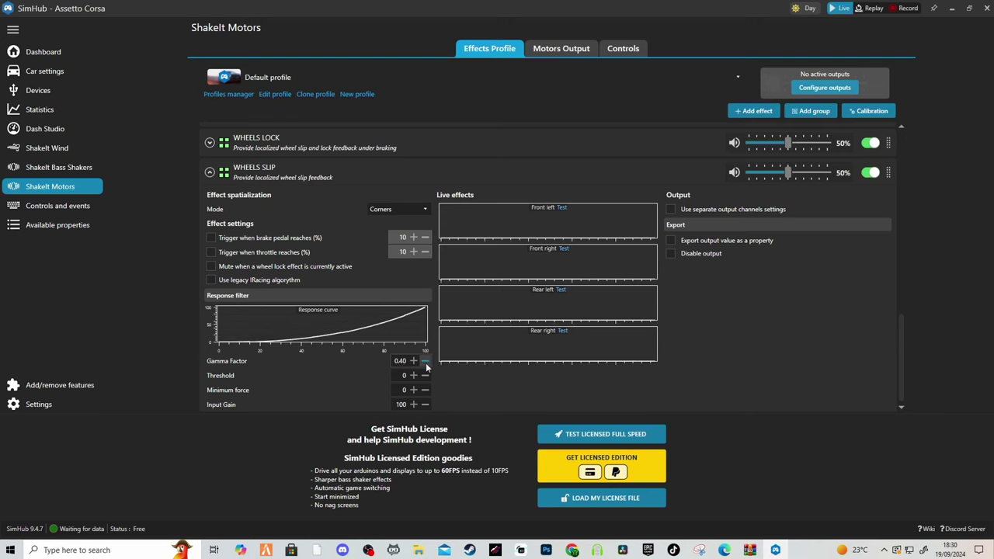
left_click(425, 362)
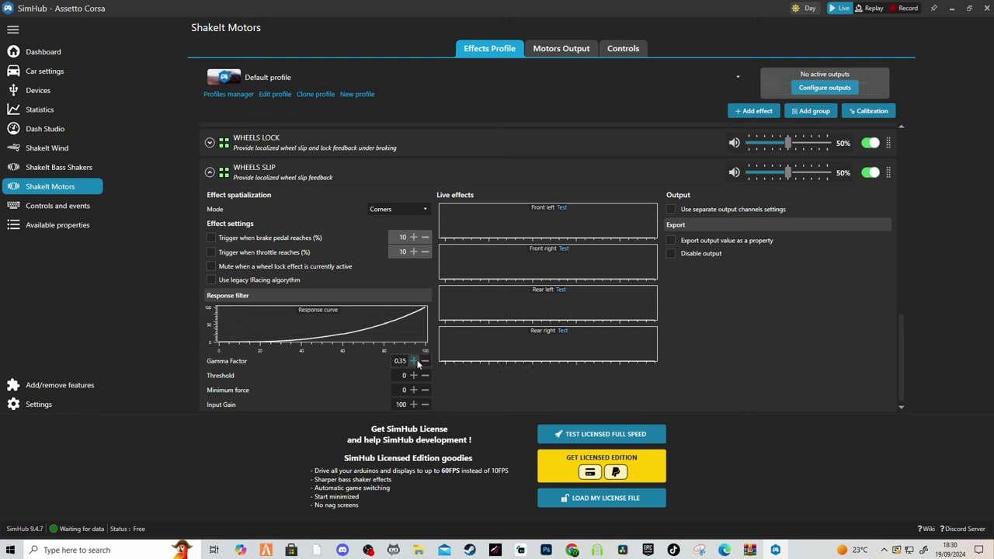
Step: Raise the Wheels Slip Gamma Factor back to 1.00
left_click(416, 362)
left_click(416, 362)
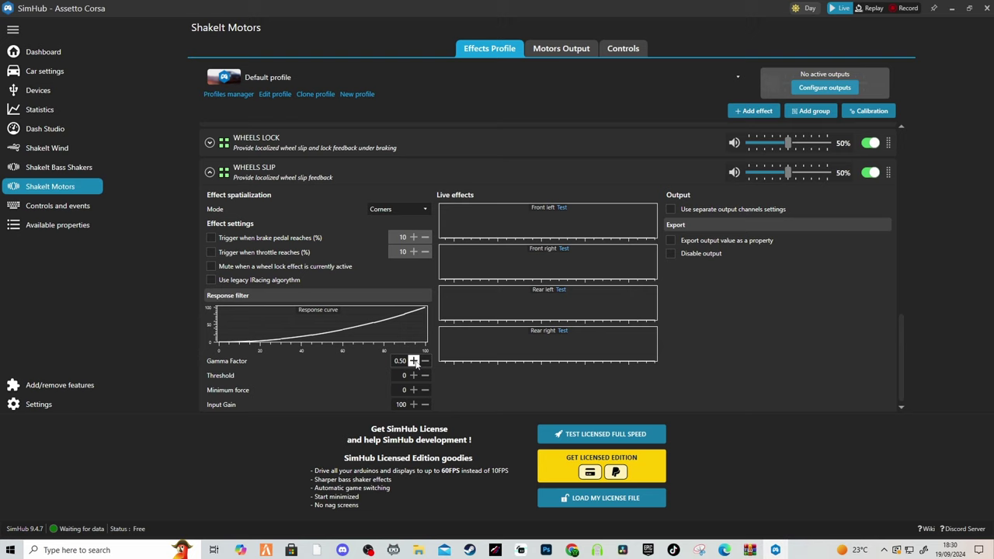
left_click(416, 362)
left_click(416, 362)
left_click(416, 362)
left_click(417, 362)
left_click(417, 362)
left_click(417, 362)
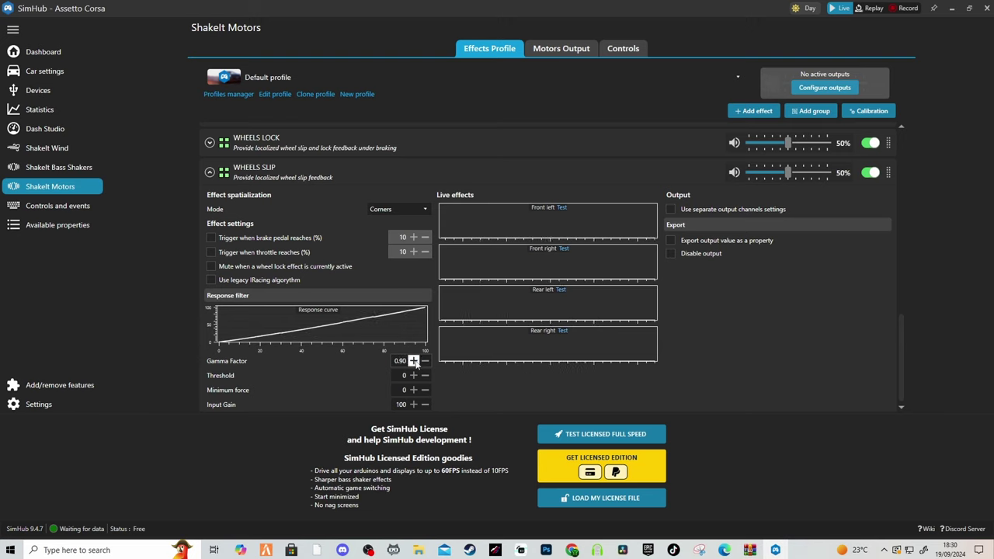
left_click(417, 362)
left_click(416, 362)
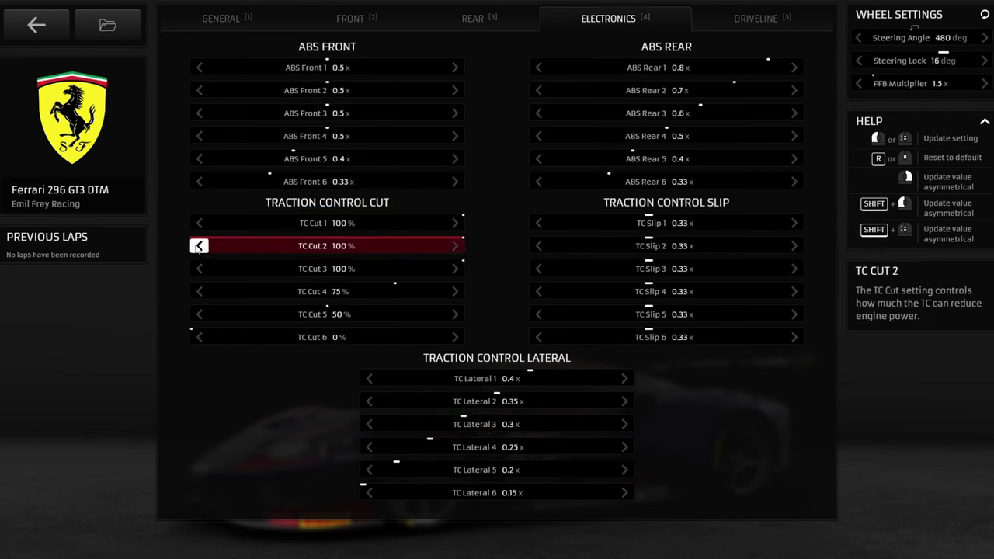
Step: On the Ferrari's Electronics tab, step TC Cut 2 down to 79% and TC Cut 1 to 99%
left_click(199, 245)
left_click(199, 246)
left_click(198, 246)
left_click(198, 245)
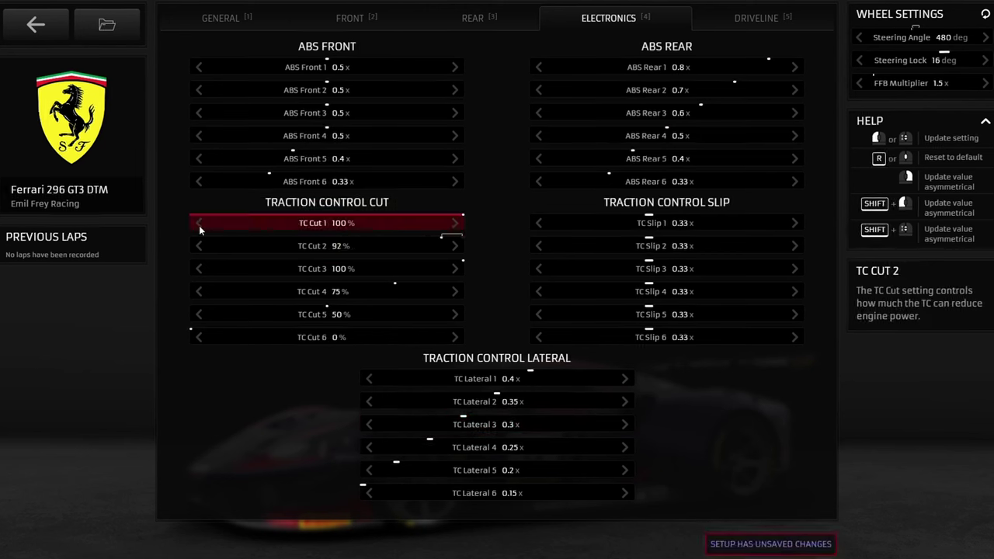
left_click(198, 223)
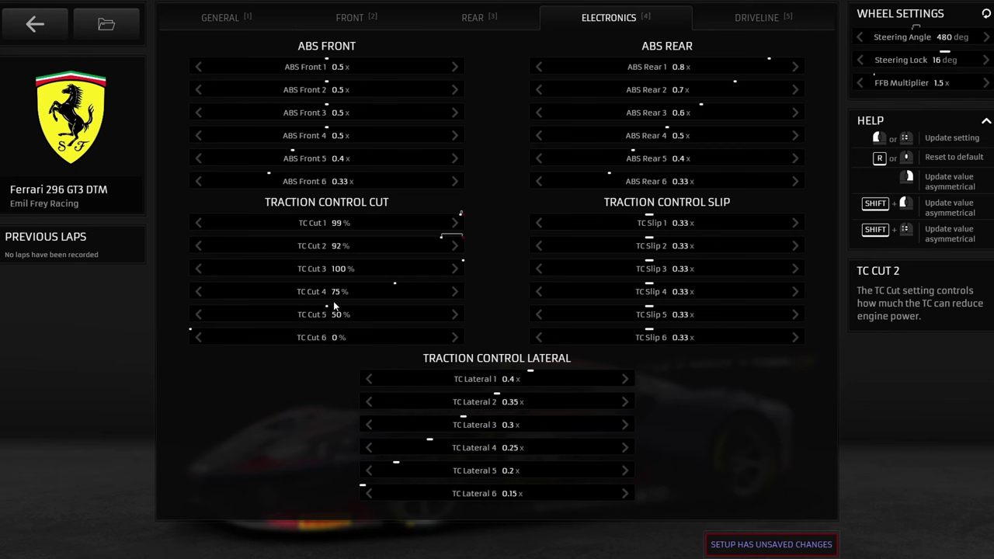
left_click(198, 245)
left_click(198, 245)
left_click(198, 245)
left_click(198, 245)
left_click(198, 246)
left_click(198, 245)
left_click(198, 246)
left_click(198, 245)
left_click(198, 245)
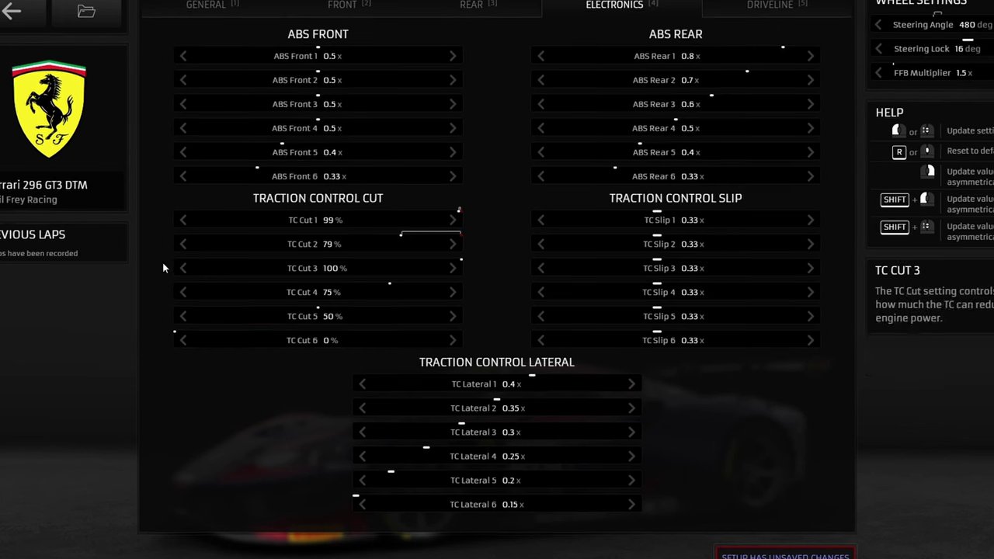
Step: Step TC Cut 3 down to 88%, TC Cut 4 to 68%, and TC Cut 5 to 42%
left_click(182, 268)
left_click(181, 268)
left_click(182, 268)
left_click(181, 268)
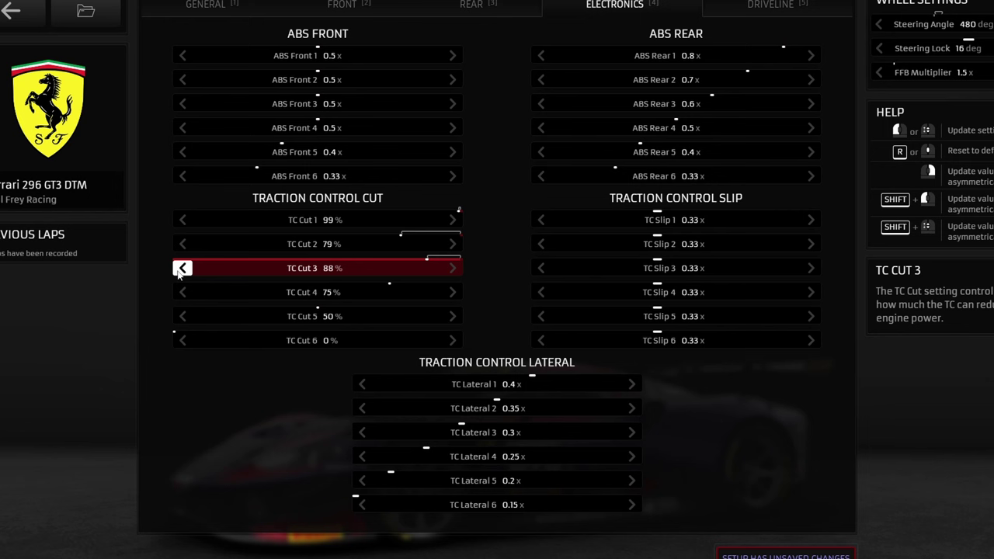
left_click(182, 292)
left_click(181, 292)
left_click(182, 292)
left_click(182, 292)
left_click(182, 292)
left_click(182, 292)
left_click(182, 292)
left_click(182, 316)
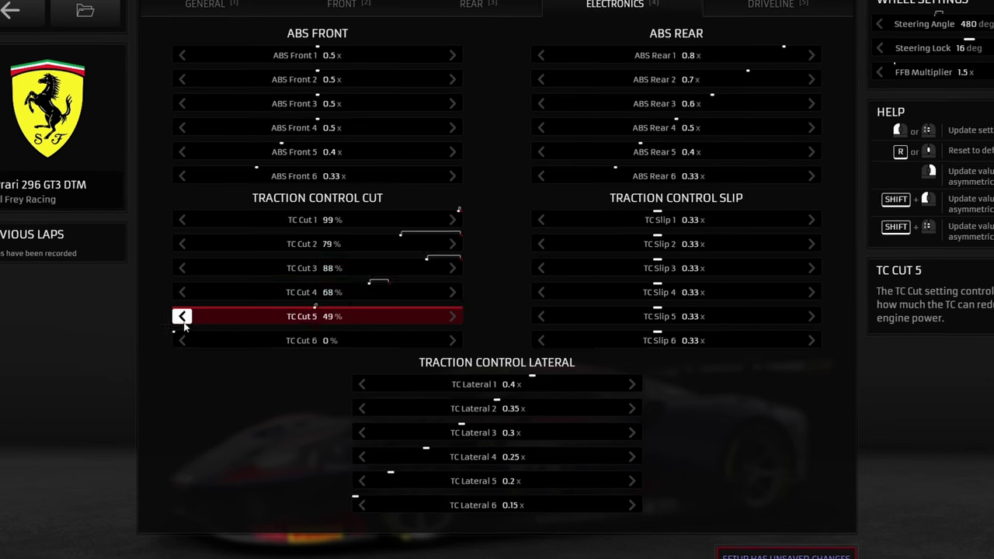
left_click(182, 316)
left_click(182, 317)
left_click(182, 316)
left_click(182, 317)
left_click(182, 316)
left_click(182, 316)
left_click(182, 316)
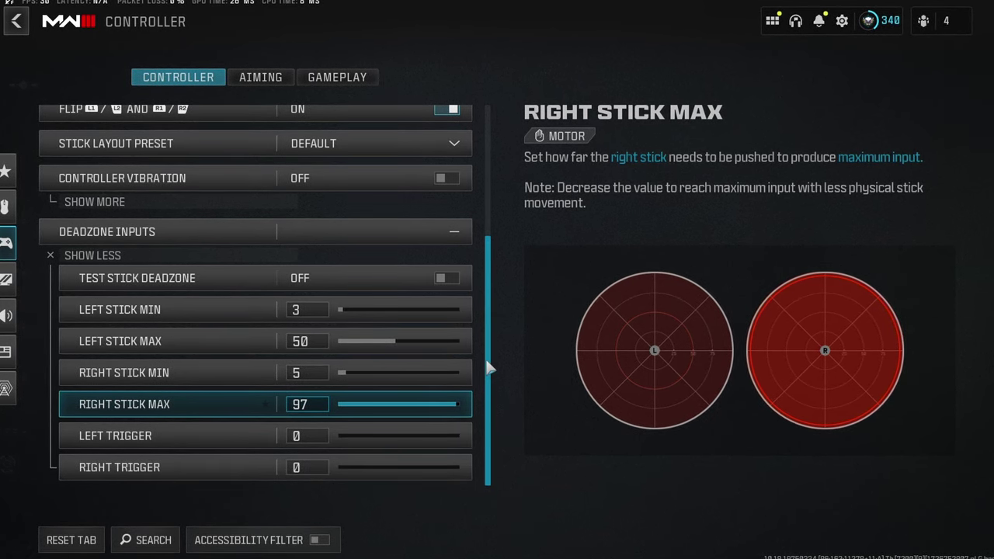
Step: Switch to Aiming and browse the Horizontal Stick Sensitivity options, leaving it at 6
mouse_move(493, 368)
left_mouse_down()
mouse_move(492, 266)
mouse_move(492, 377)
left_mouse_up()
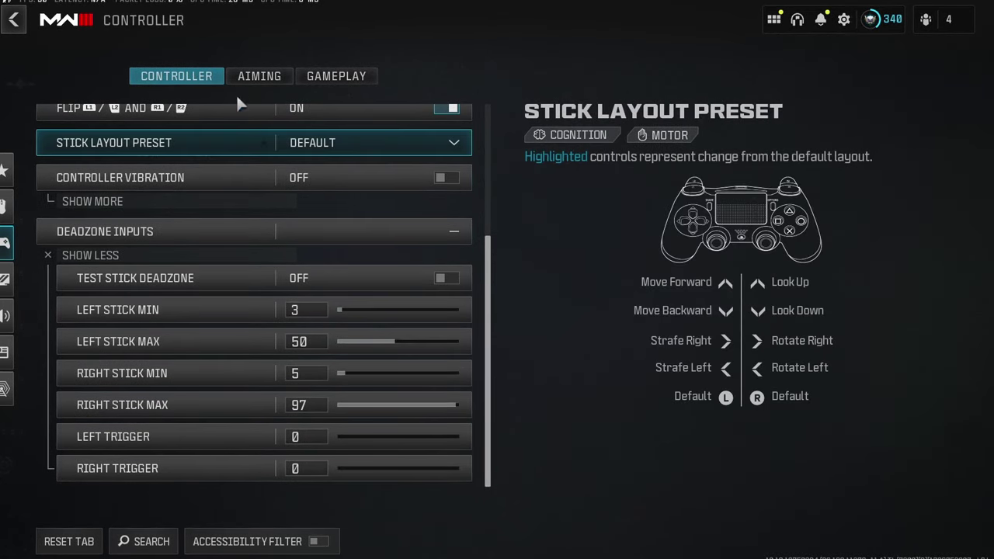
left_click(260, 76)
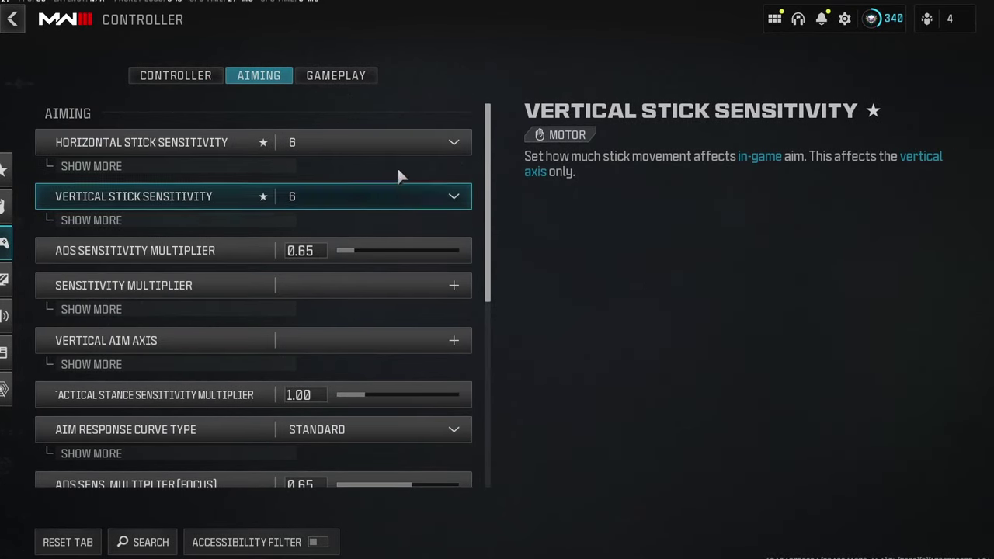
left_click(423, 144)
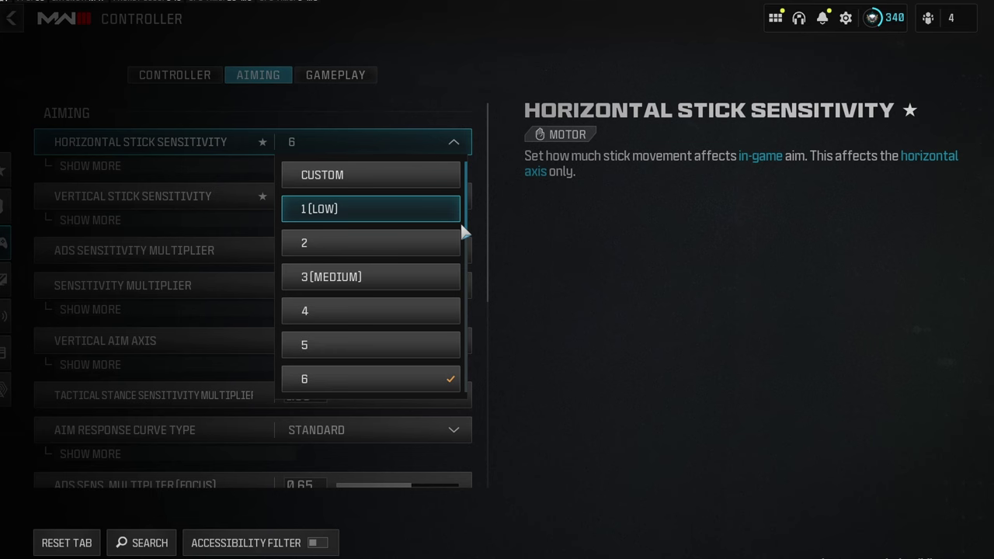
left_click_drag(465, 227, 426, 146)
left_click(421, 142)
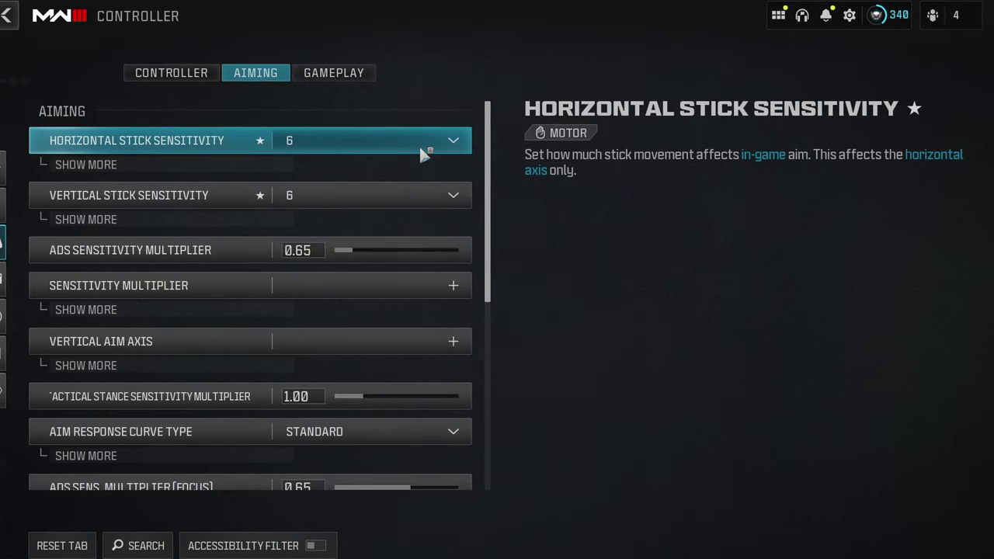